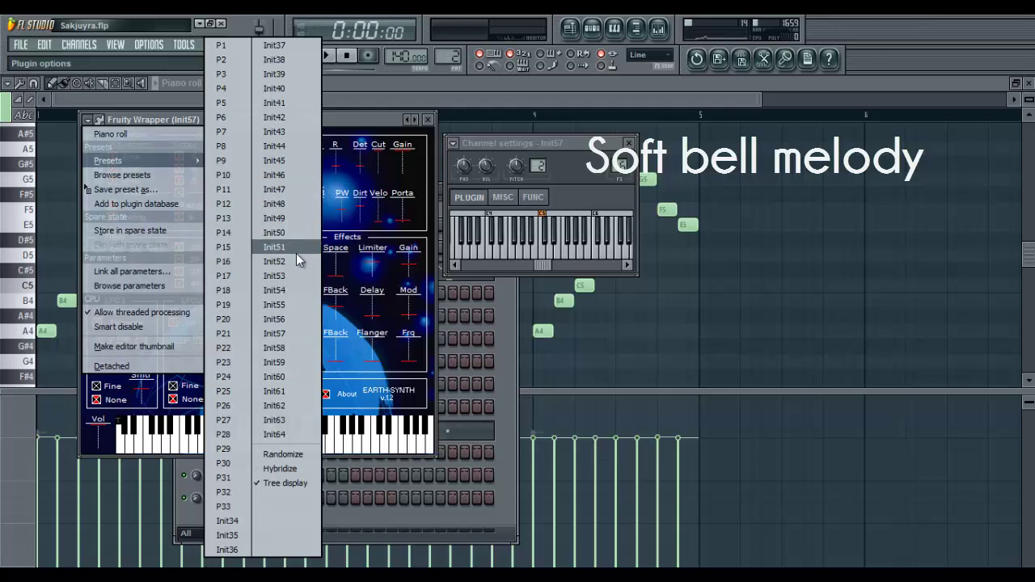
Close the Init57 synth and its channel settings, and play back the soft bell melody in the piano roll.
left_click(371, 120)
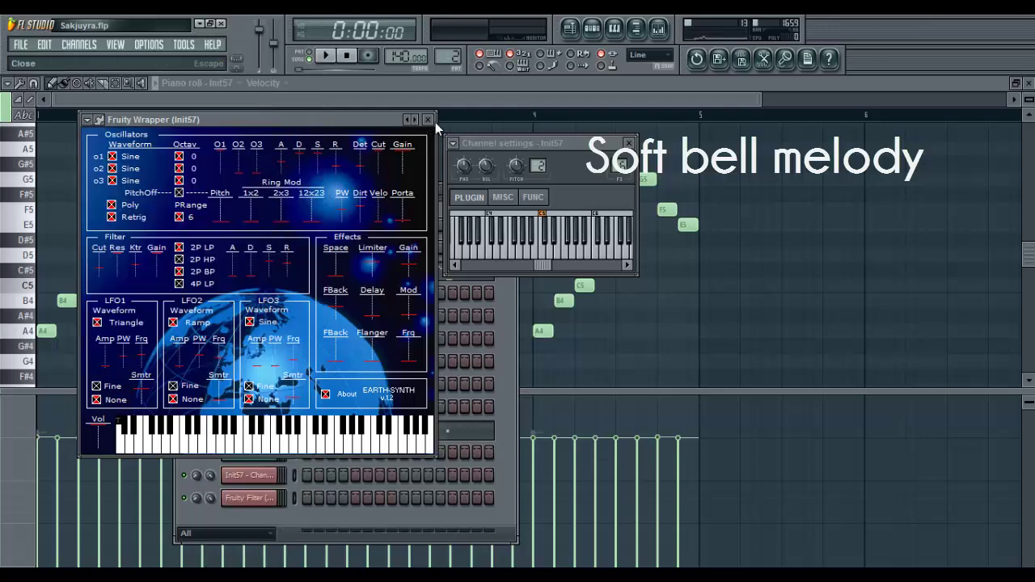
left_click(428, 119)
left_click(629, 143)
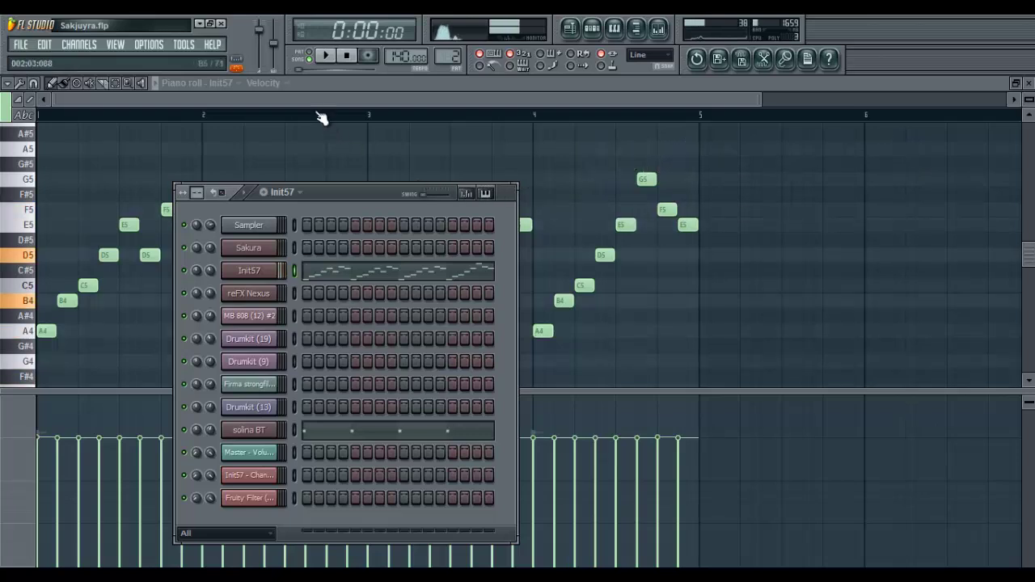
left_click(275, 106)
left_click(324, 55)
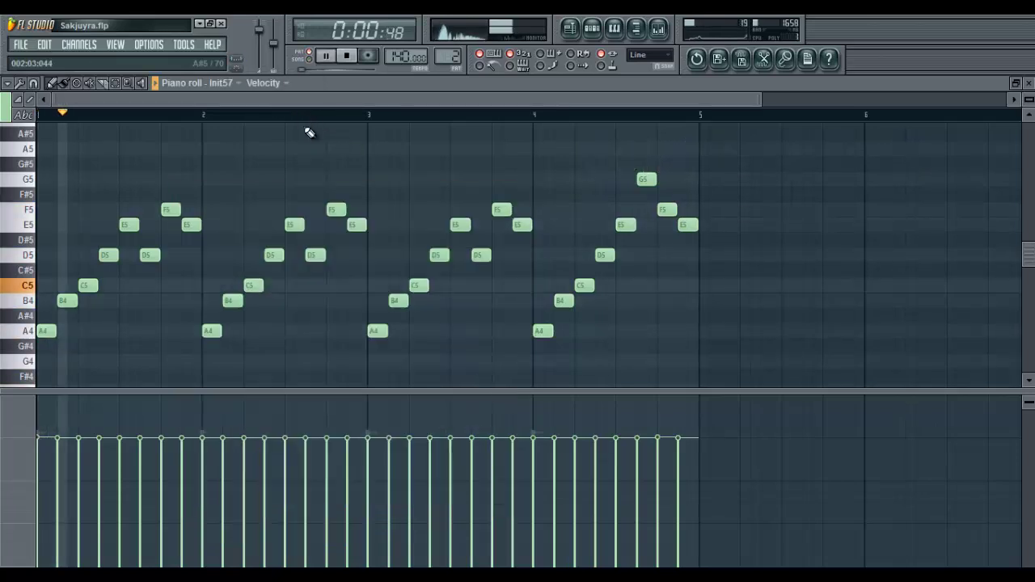
left_click(599, 34)
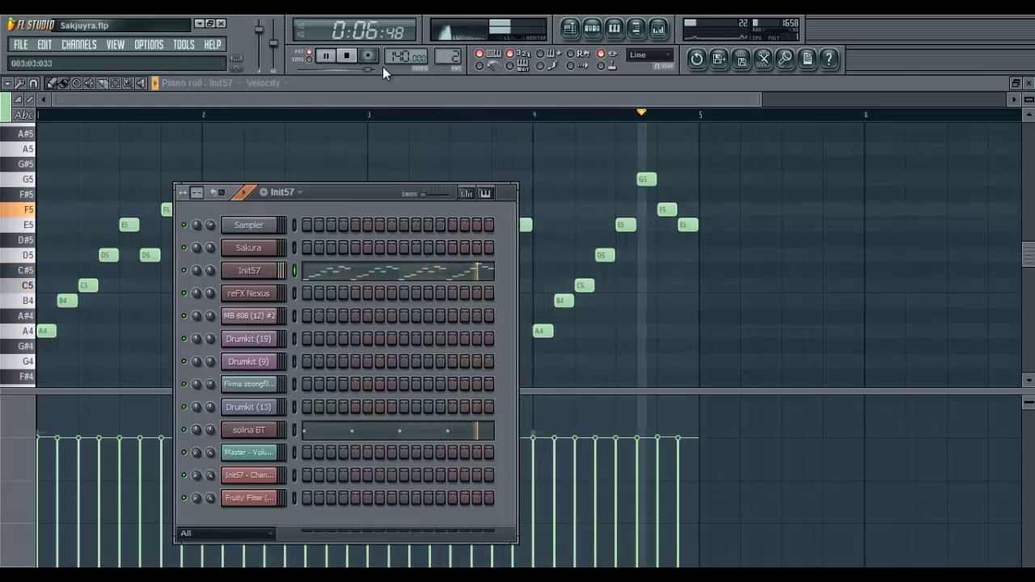
left_click(346, 55)
Inspect the solina BT brass synth and play back its notes in the piano roll.
left_click(262, 431)
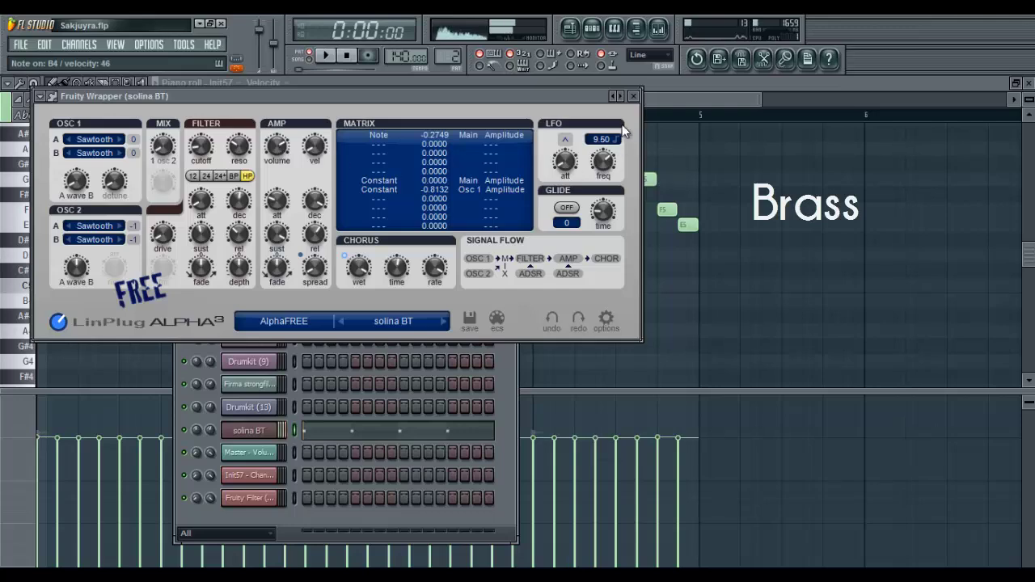
left_click(636, 96)
left_click(422, 434)
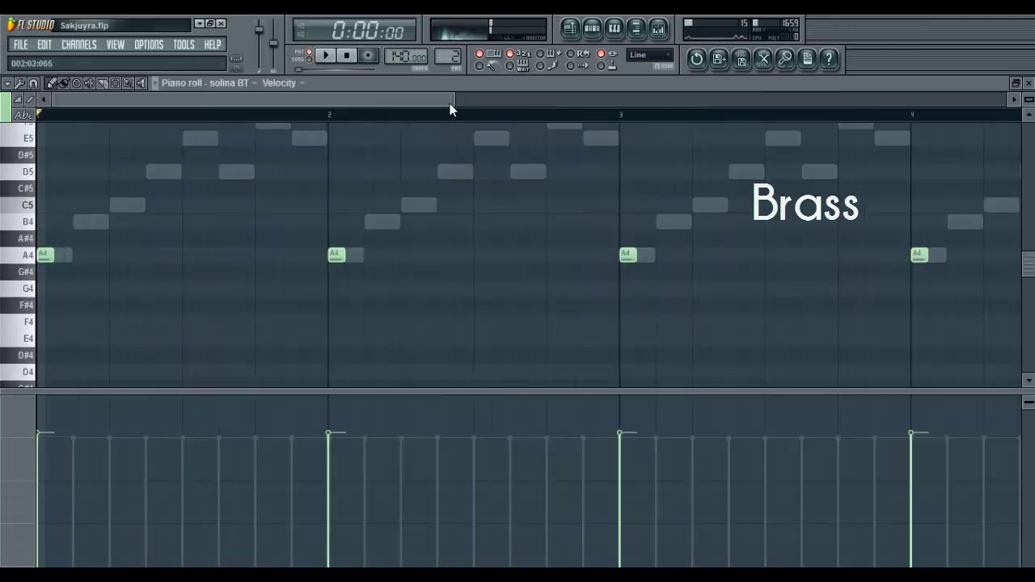
scroll(450, 109, "down", 3)
key("space")
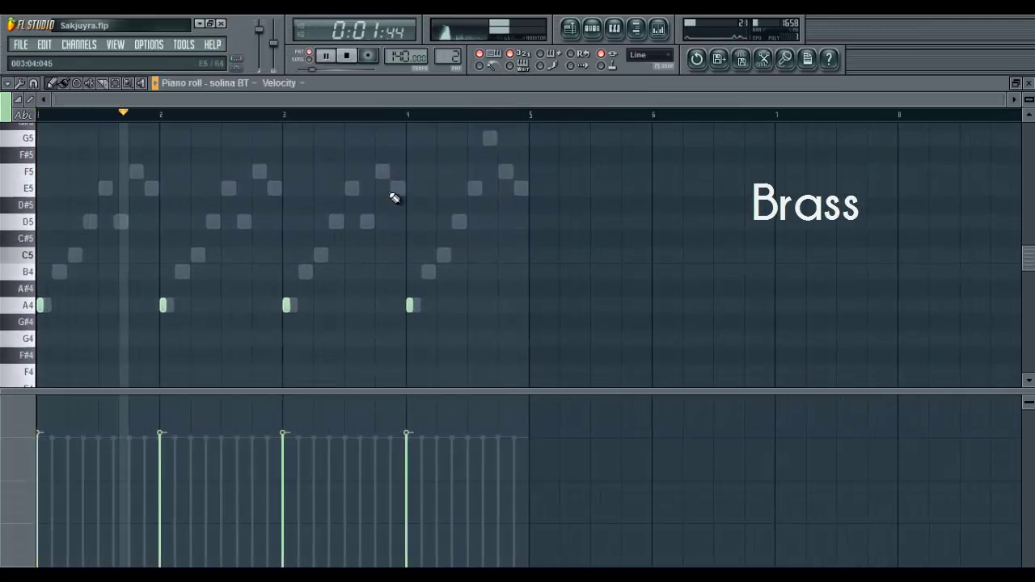
Open the Sakura pattern from the playlist, inspect its Sitar 1 plucked sound and play back its melody.
left_click(575, 34)
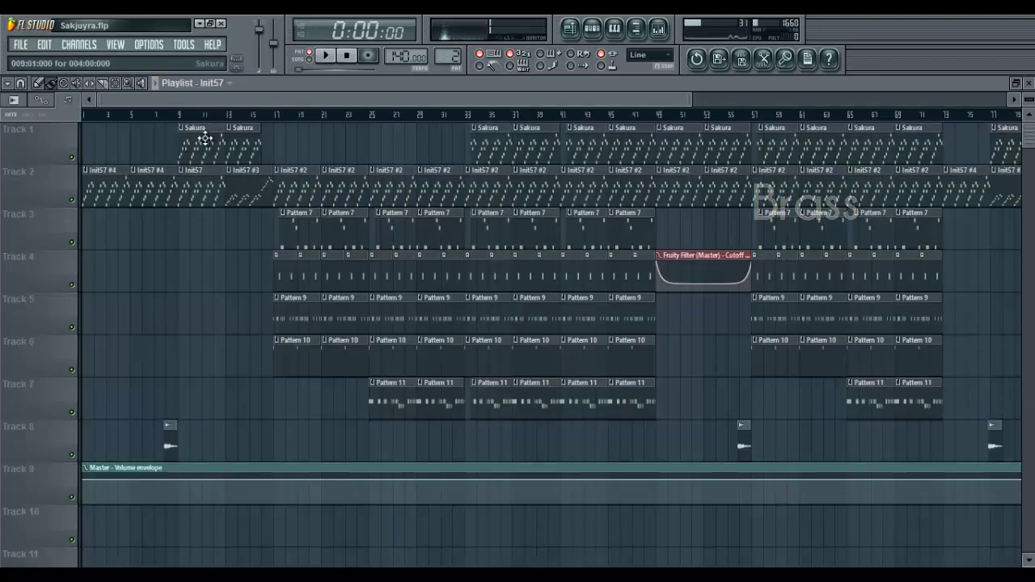
double_click(205, 140)
scroll(347, 121, "down", 3)
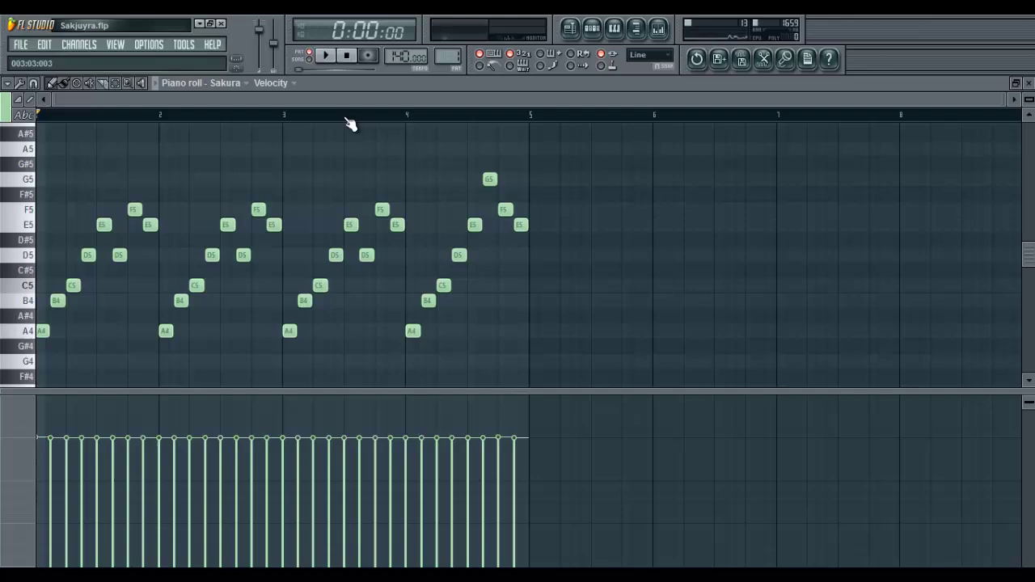
left_click(592, 29)
left_click(273, 249)
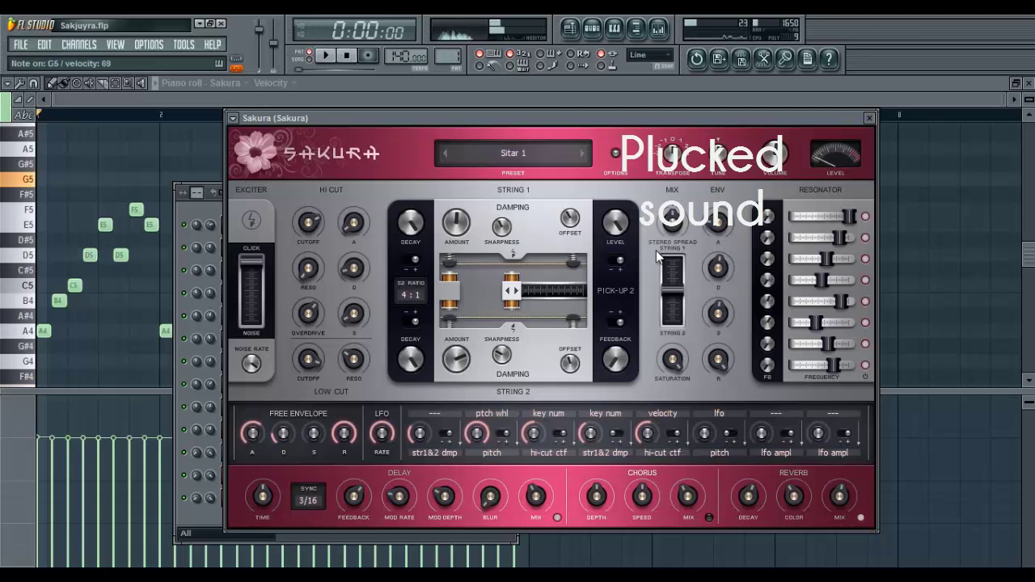
left_click(183, 104)
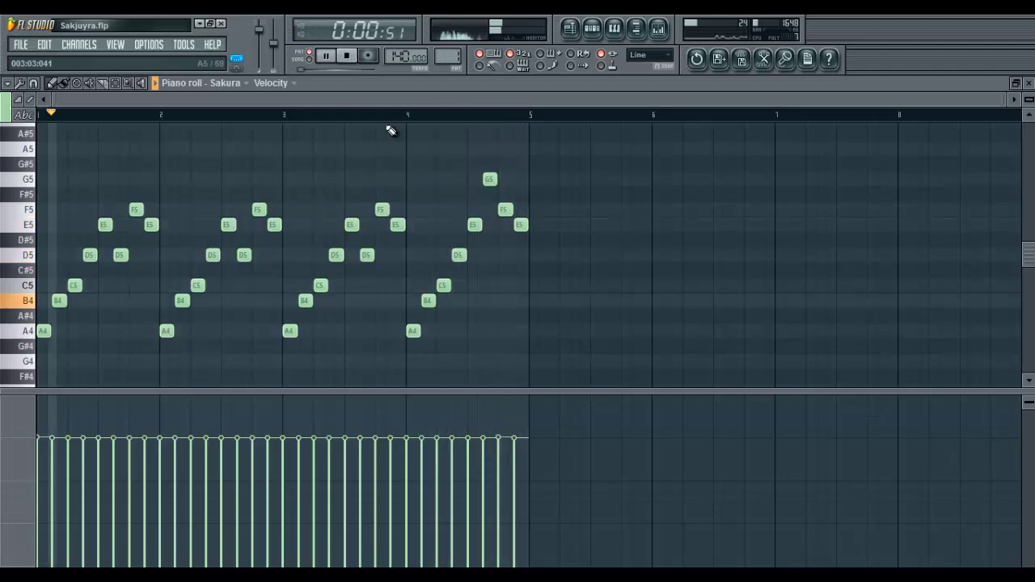
key("space")
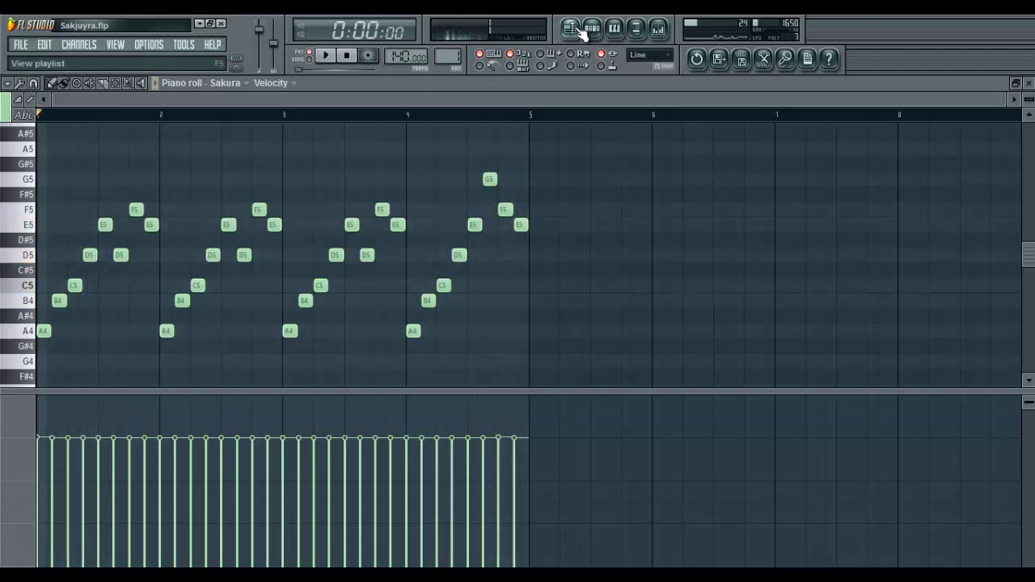
Open the Init57 #3 pattern from the playlist and play back its melody, moving the step sequencer clear of the notes.
left_click(576, 28)
scroll(238, 118, "down", 2)
scroll(208, 119, "up", 3)
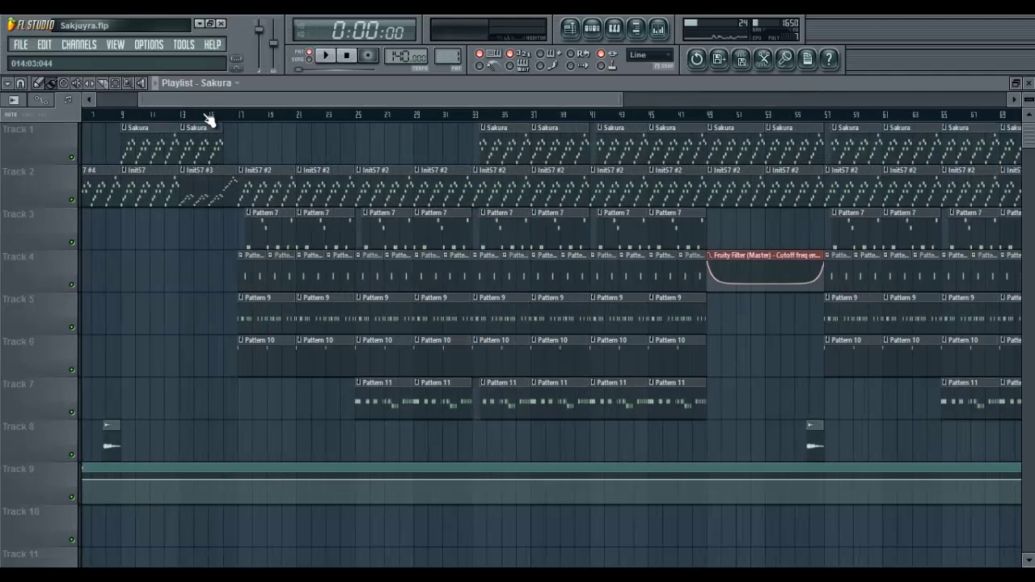
left_click(295, 174)
scroll(310, 134, "down", 3)
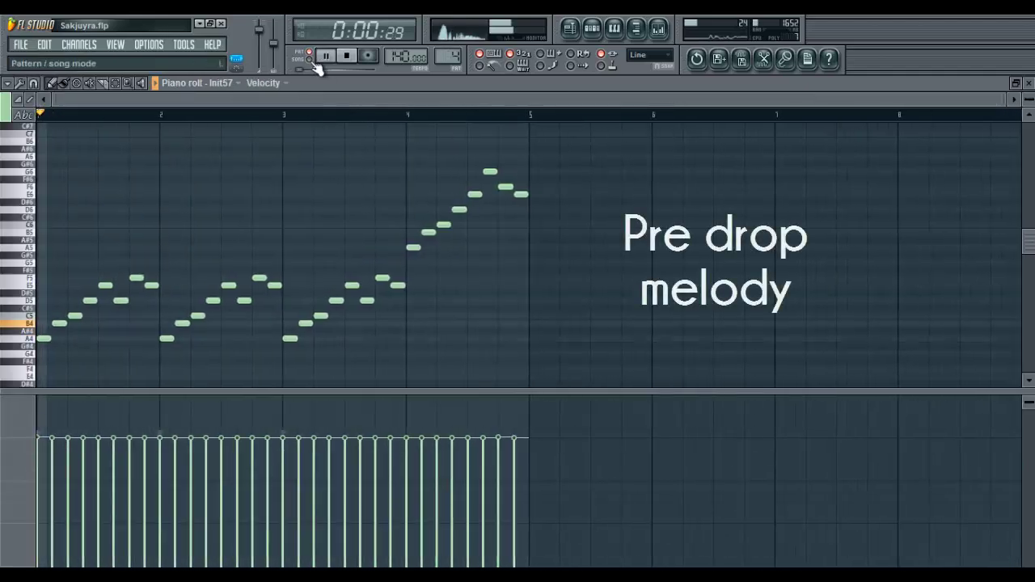
left_click(592, 31)
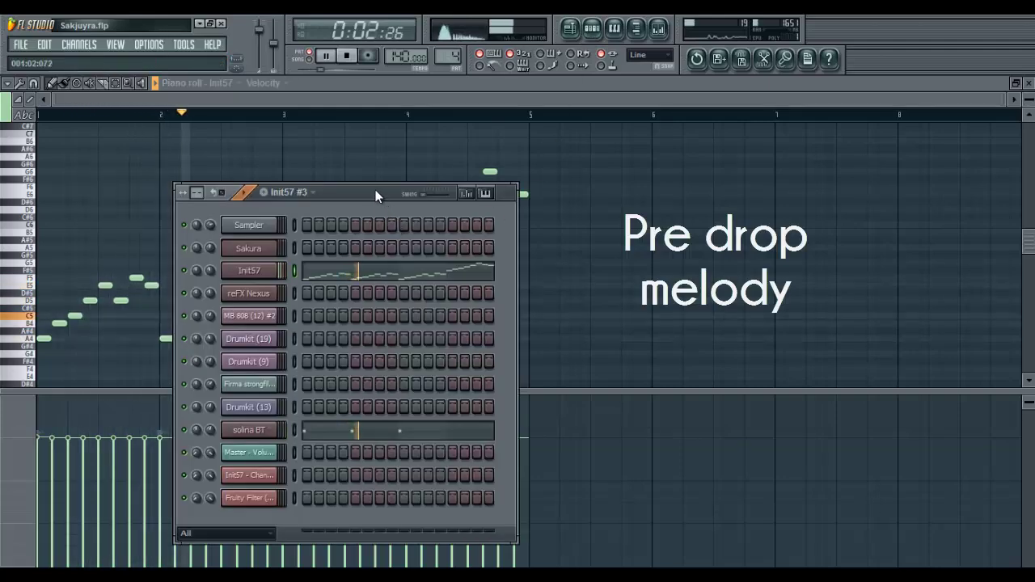
left_click_drag(375, 192, 832, 140)
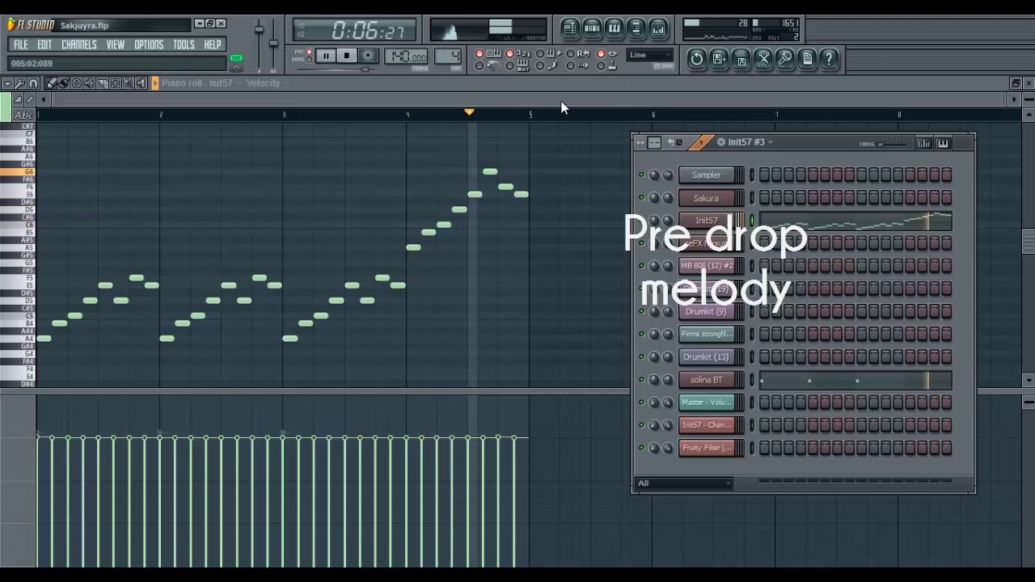
key("space")
Open the Init57 #2 pattern from the playlist and play back the drop melody in the piano roll.
key("F5")
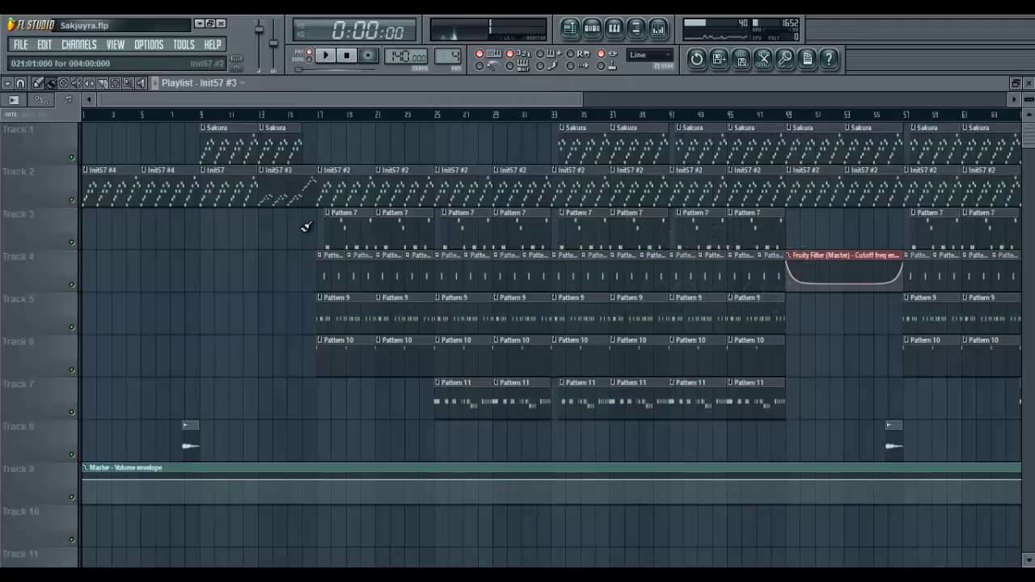
double_click(334, 182)
key("space")
scroll(322, 121, "up", 2)
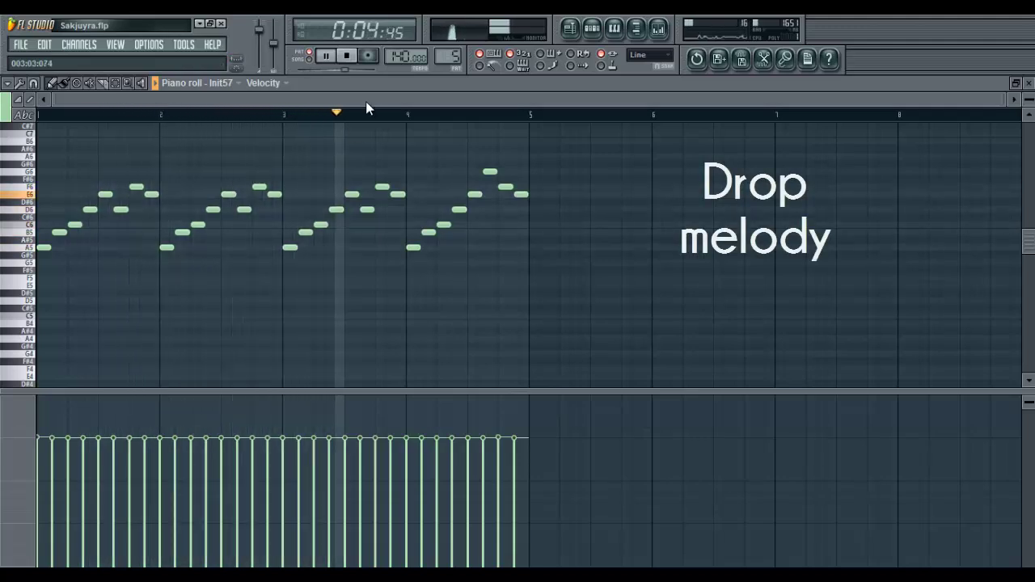
left_click(349, 58)
Play the Pattern 8 snares in the widened step sequencer and inspect the Drumkit (9) channel settings and mixer effects.
left_click(575, 30)
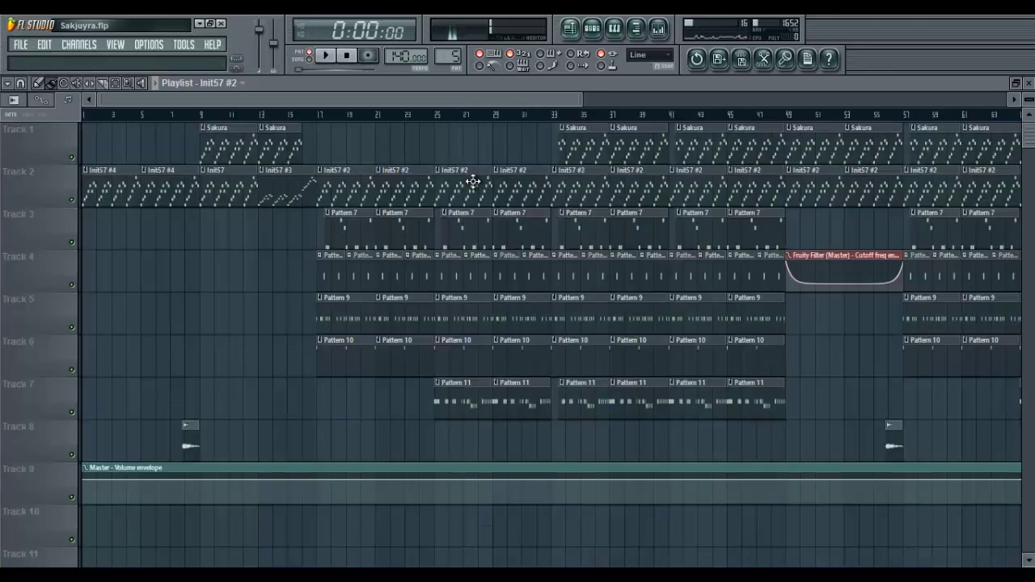
key("F6")
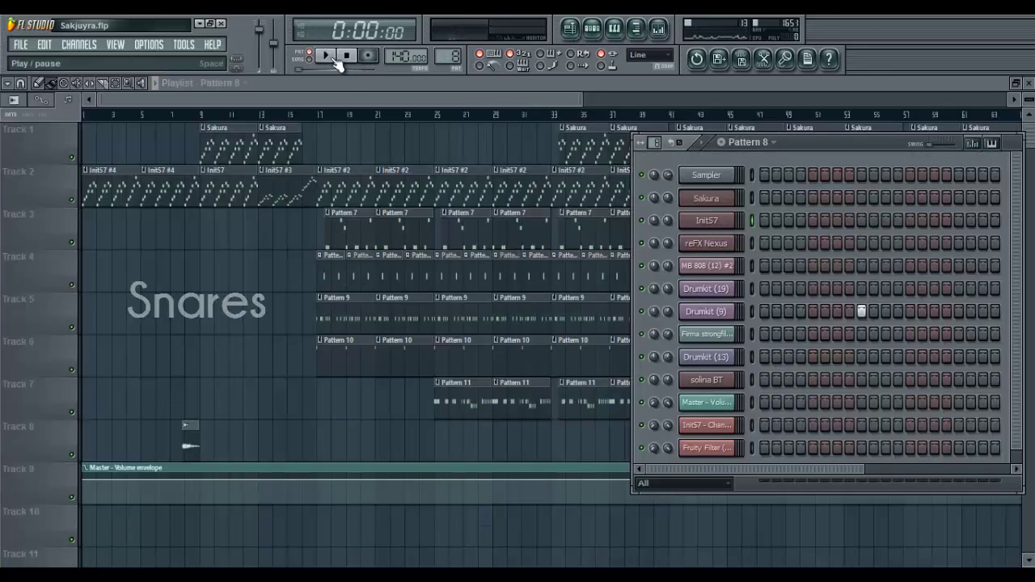
left_click(329, 56)
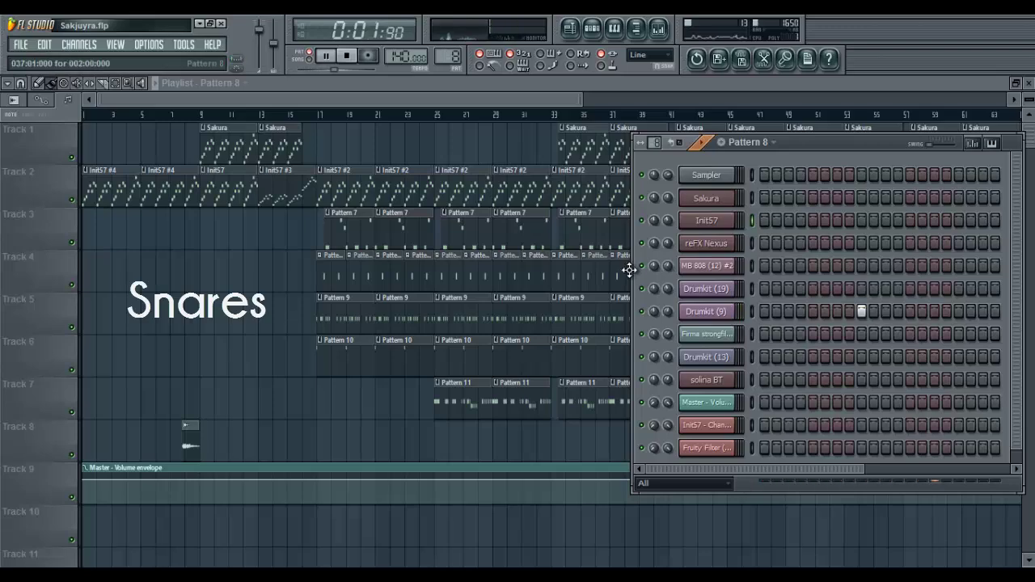
left_click_drag(629, 270, 484, 275)
left_click(572, 312)
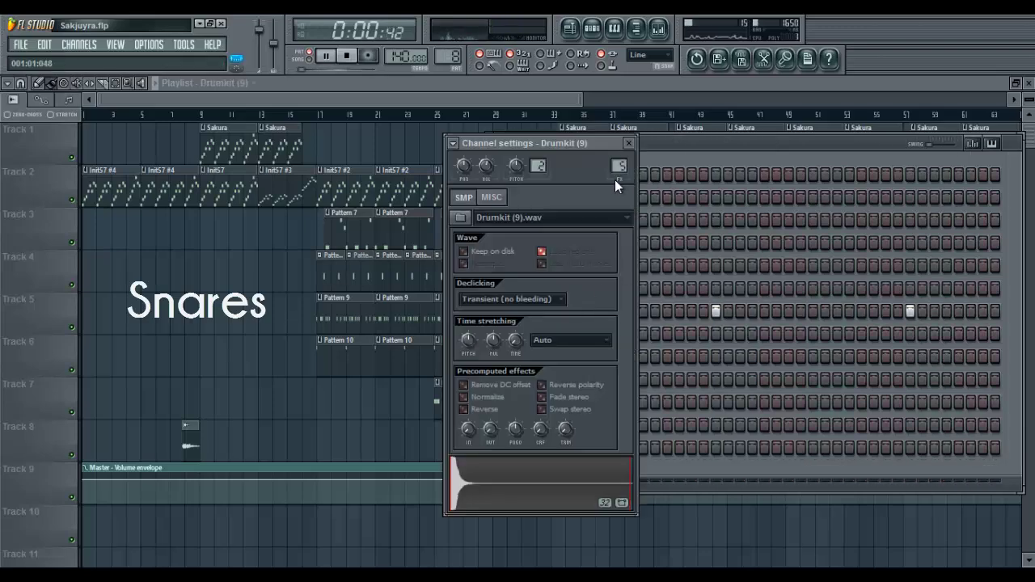
double_click(618, 165)
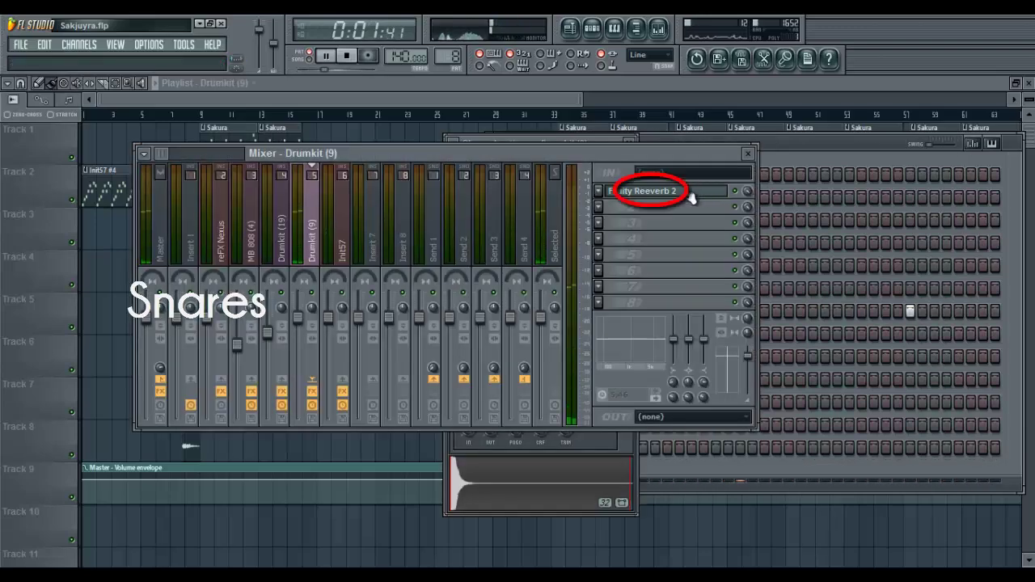
left_click(748, 154)
left_click(629, 145)
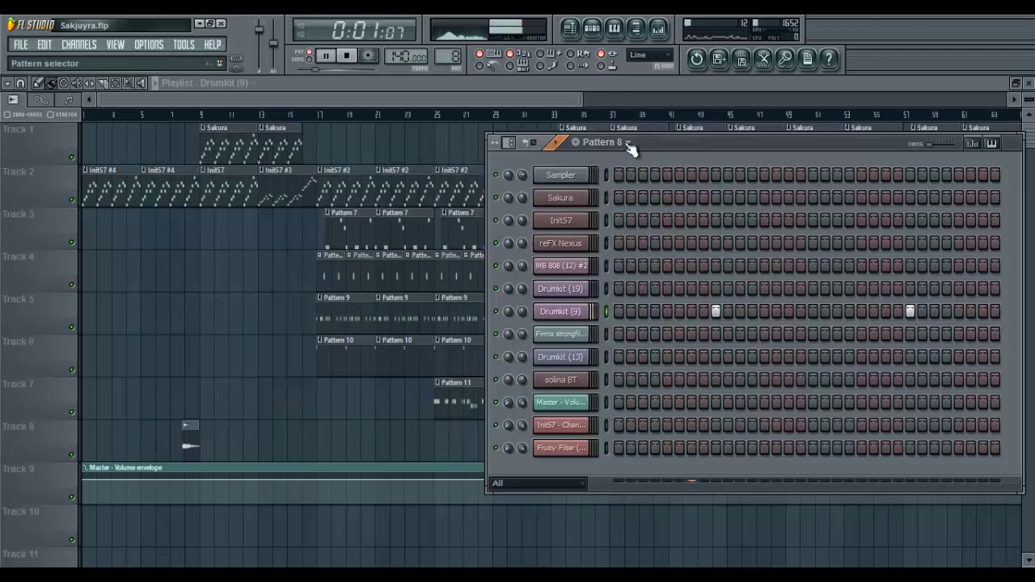
Open Pattern 9 from the playlist, inspect the Drumkit (19) kick sample and play back its notes.
left_click(575, 34)
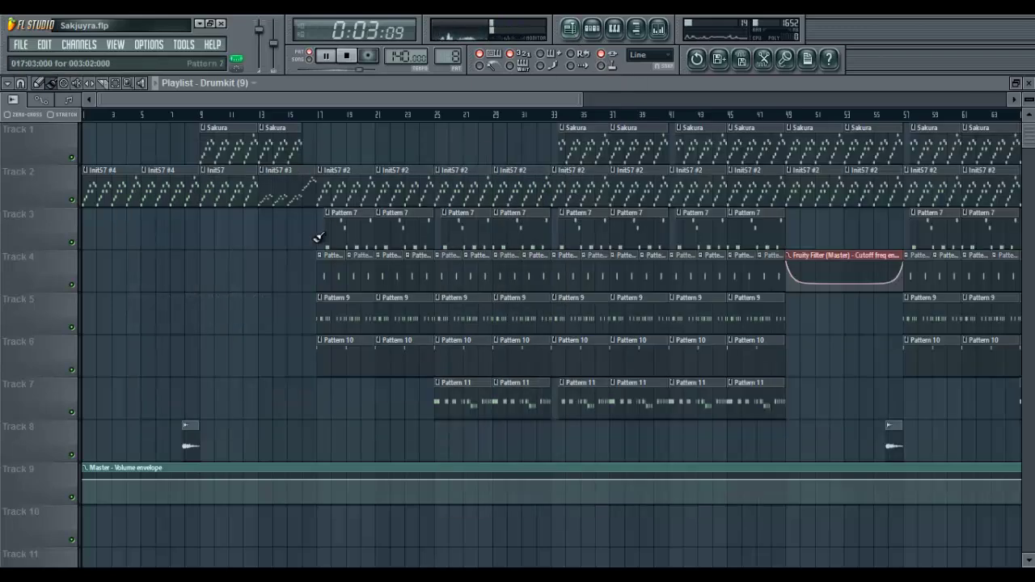
double_click(330, 319)
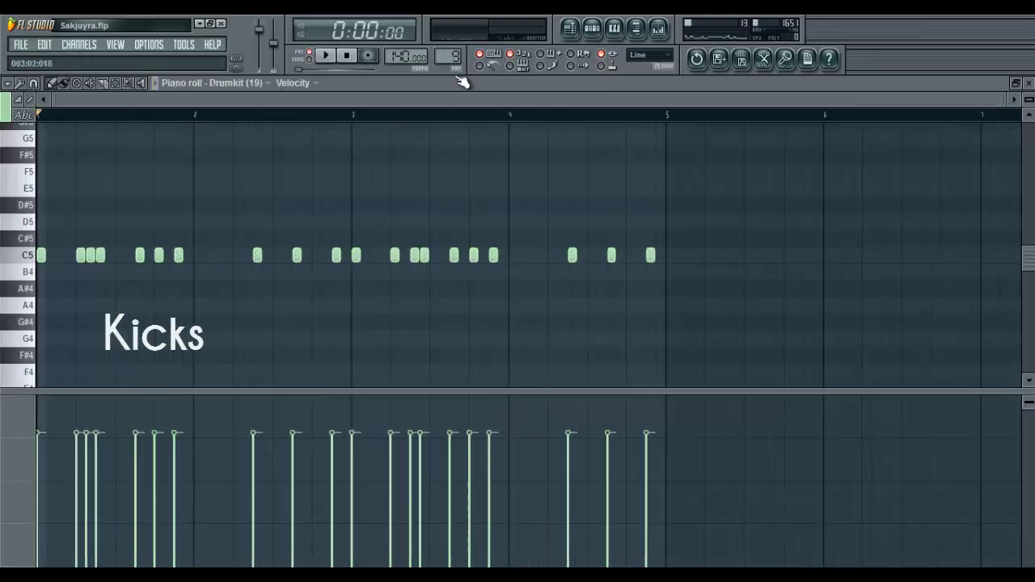
left_click(592, 28)
left_click(579, 294)
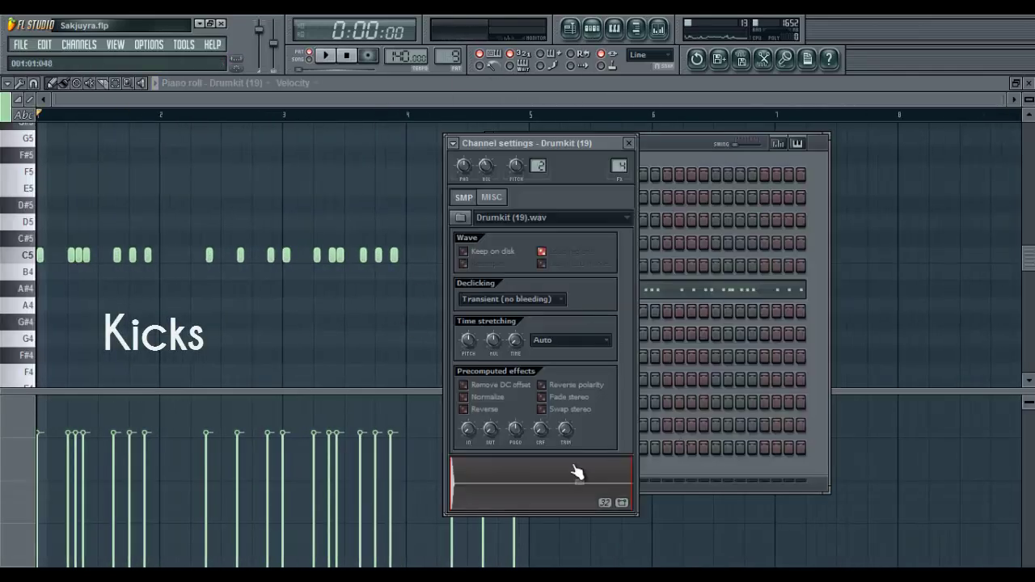
key("F7")
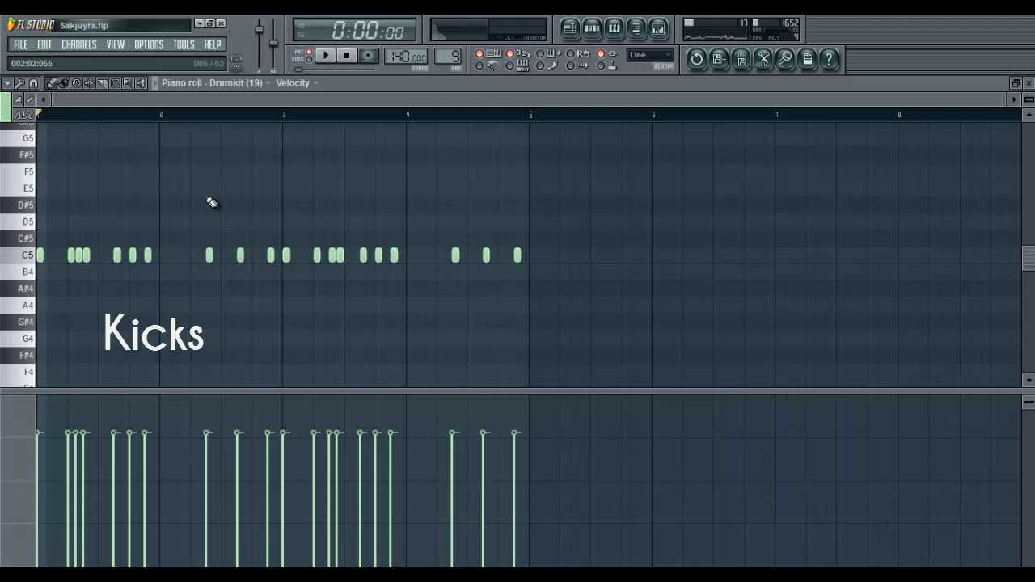
key("space")
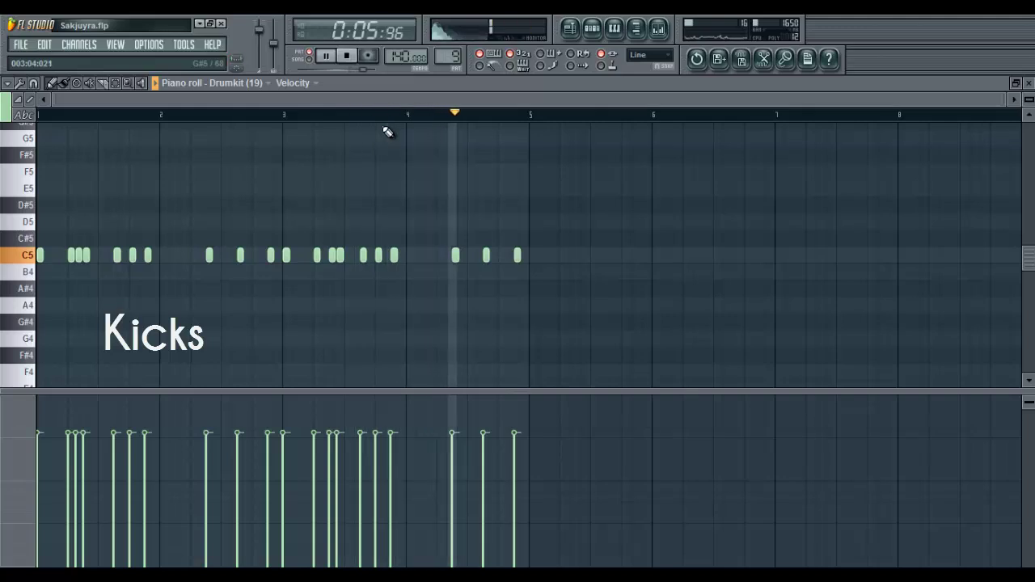
key("space")
Open Pattern 10 from the playlist and play back its solina BT brass notes, checking the channel in the step sequencer.
left_click(570, 29)
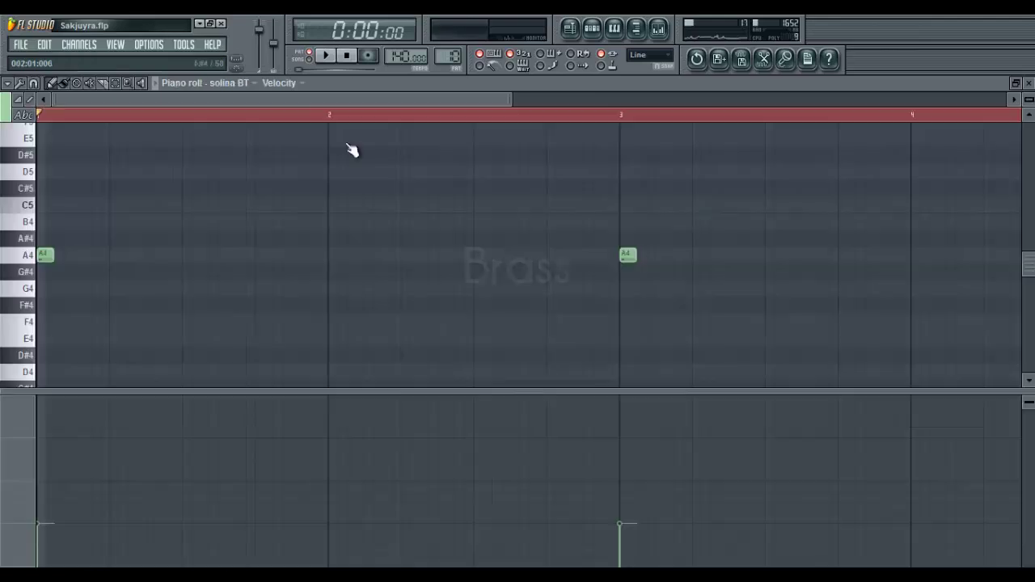
key("space")
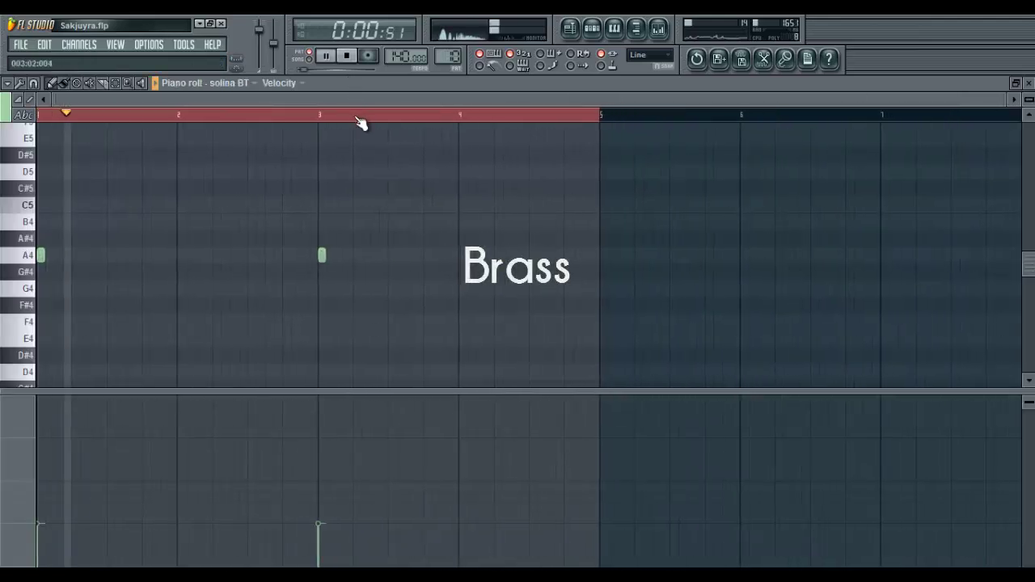
left_click(592, 28)
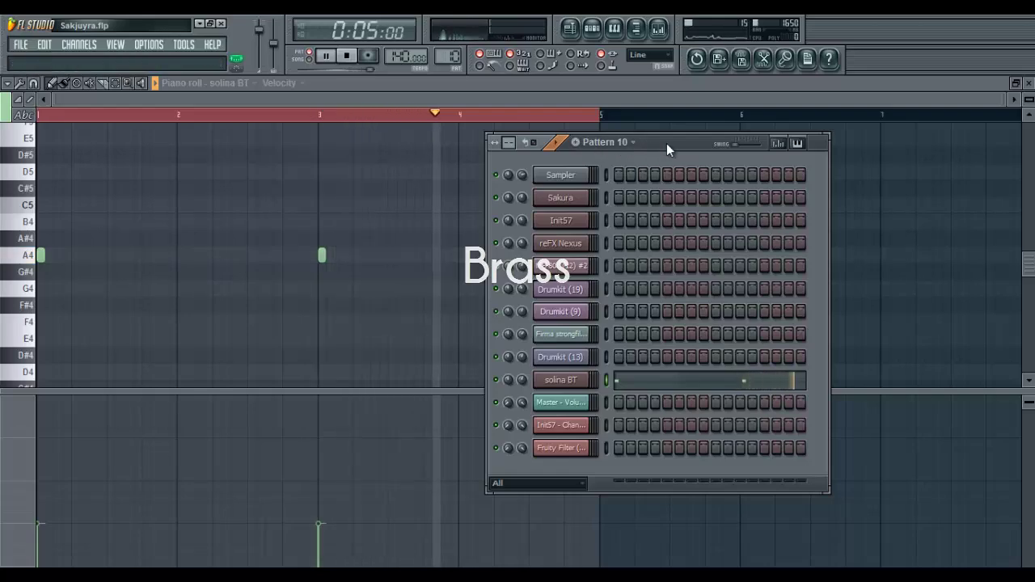
left_click_drag(666, 143, 817, 144)
left_click(592, 28)
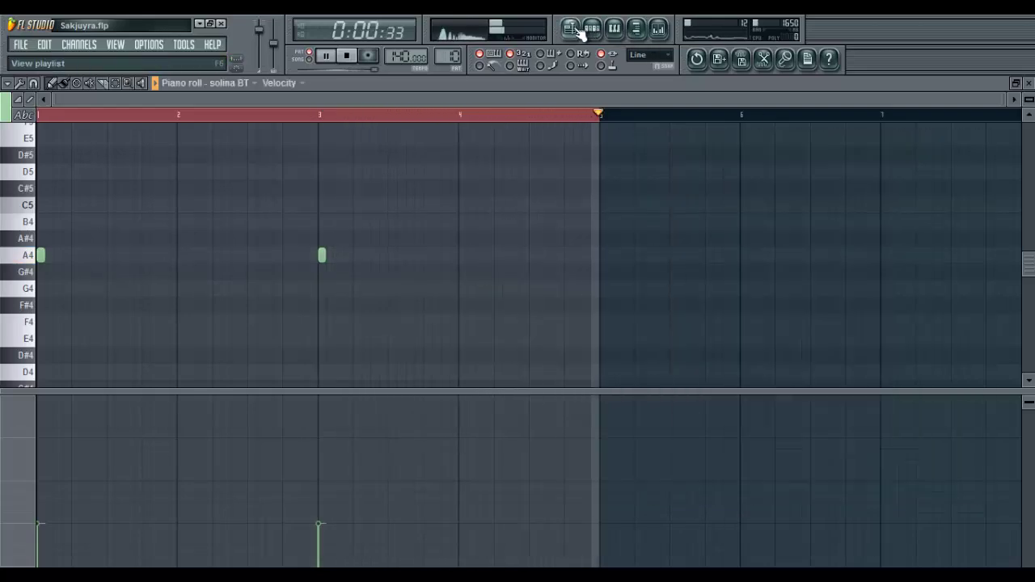
Open Pattern 7 from the playlist, inspect the MB 808 (12) #2 channel settings and play back its 808 notes.
left_click(572, 32)
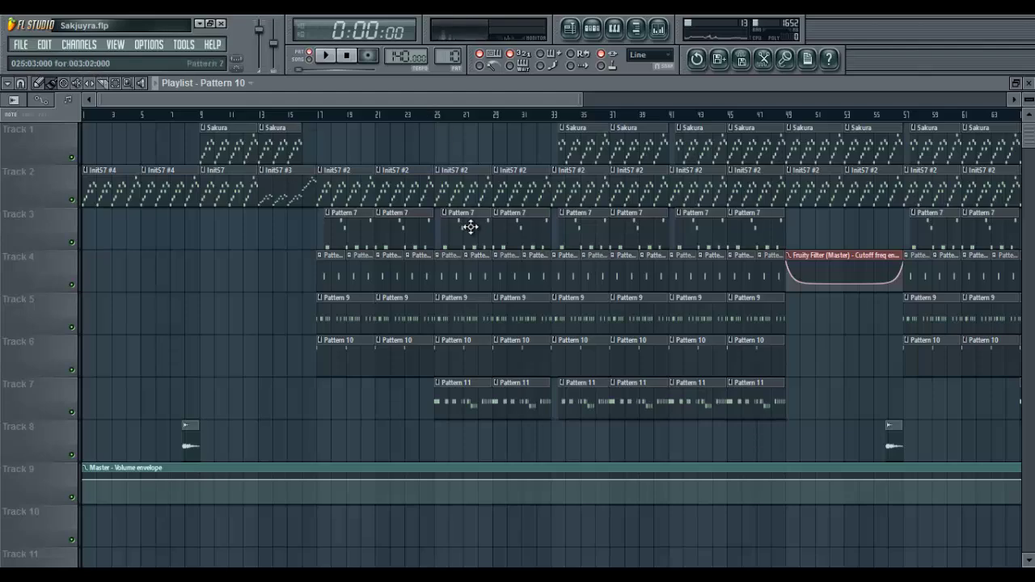
double_click(407, 220)
scroll(547, 116, "down", 4)
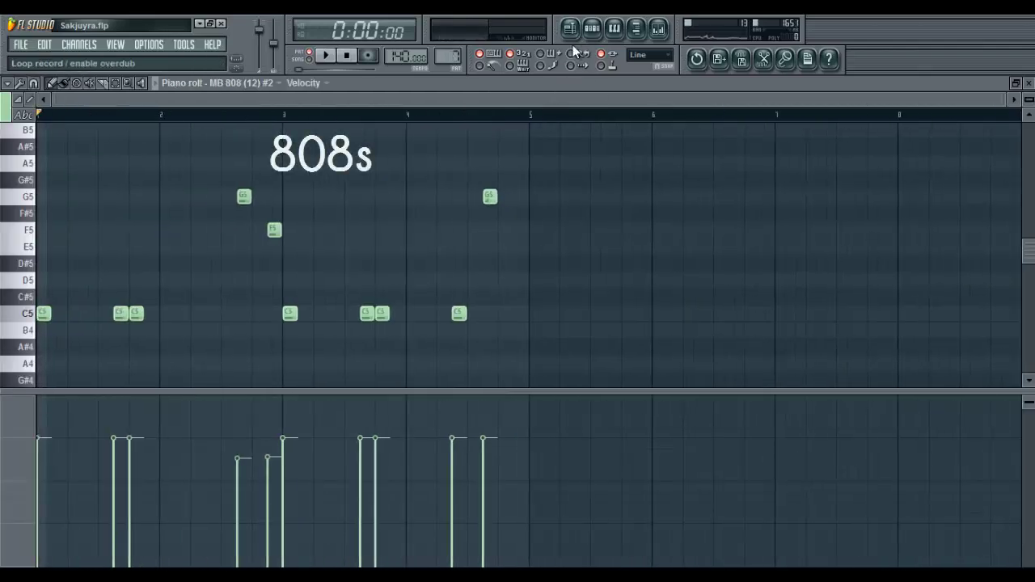
key("F6")
left_click(715, 266)
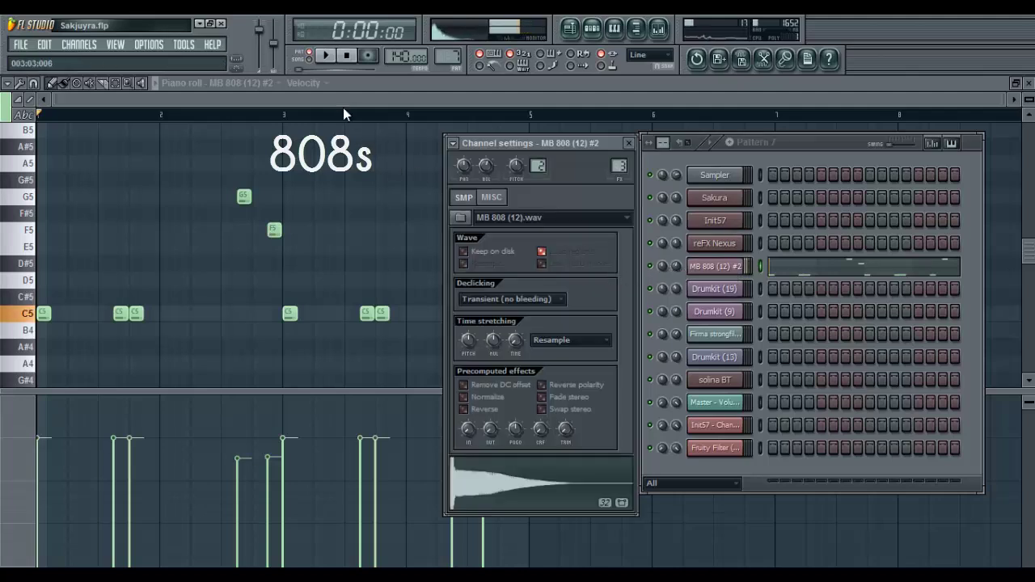
left_click(288, 100)
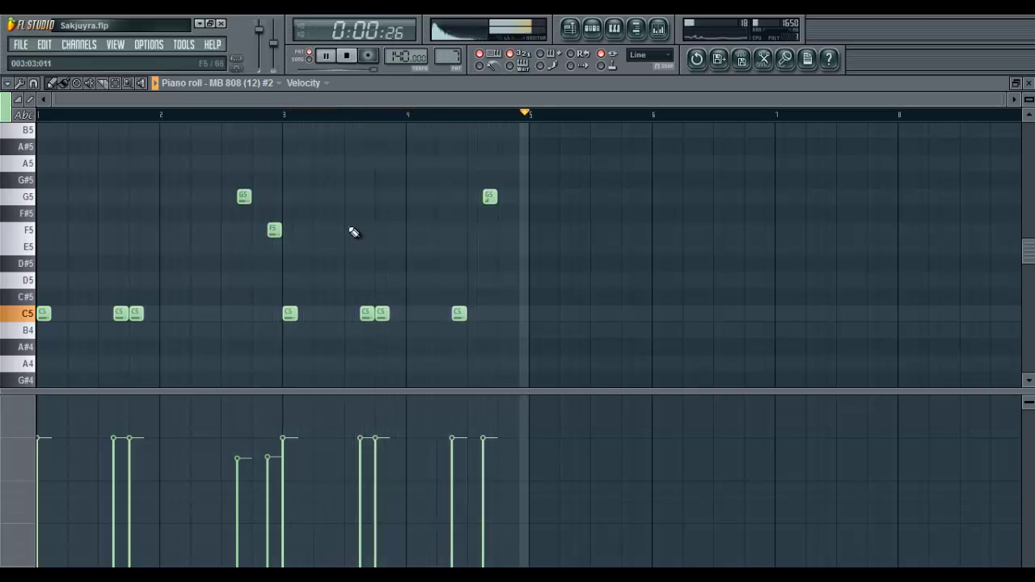
key("space")
key("F5")
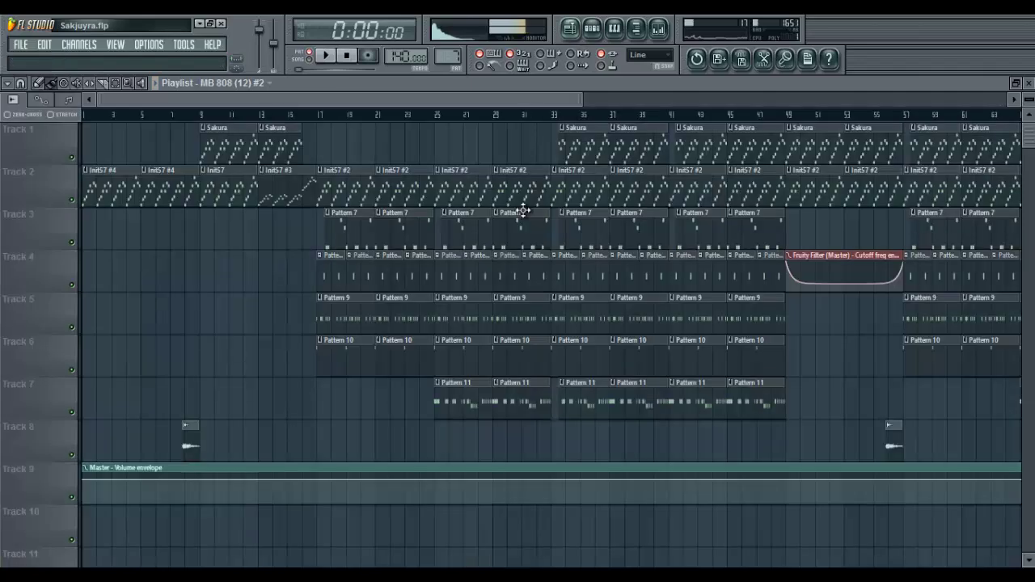
Show the whole arrangement in the playlist and inspect the channel settings of the Firma strongfilms producer tag clip.
left_click_drag(489, 97, 432, 113)
scroll(427, 117, "down", 2)
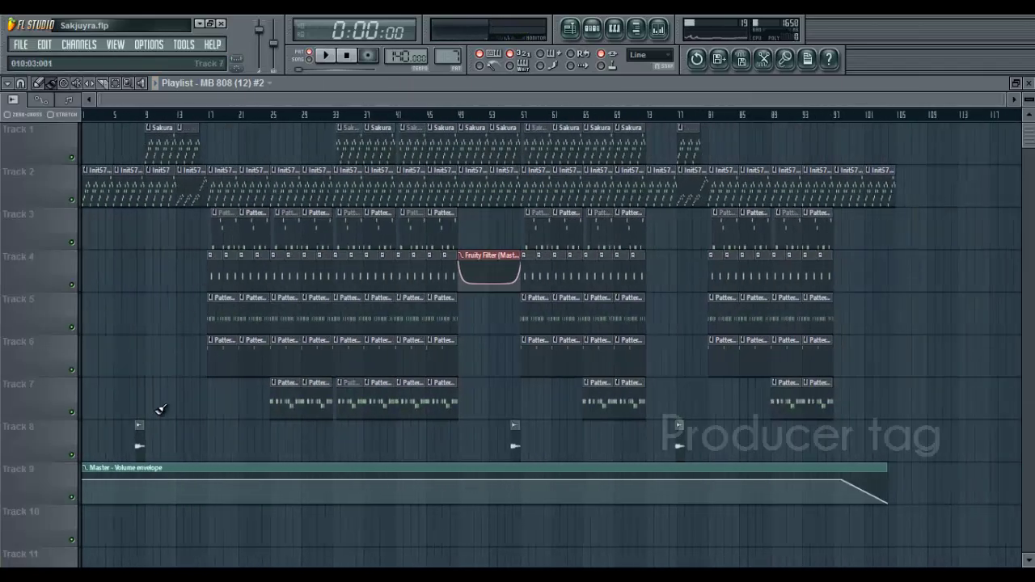
double_click(138, 439)
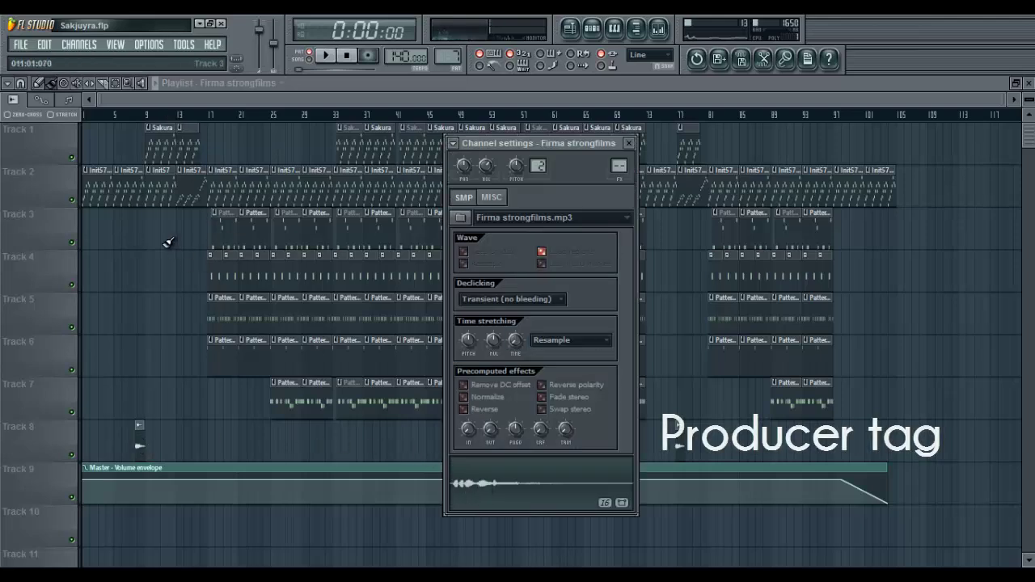
key("Escape")
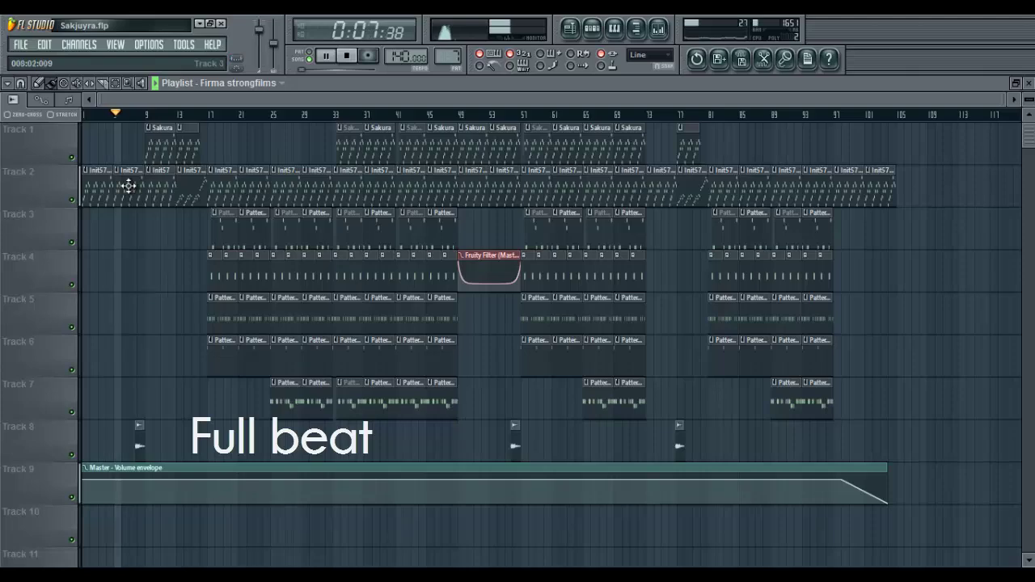
Play the full beat in song mode and follow the playhead through the Sakura and Init57 intro into the drop.
scroll(137, 121, "up", 5)
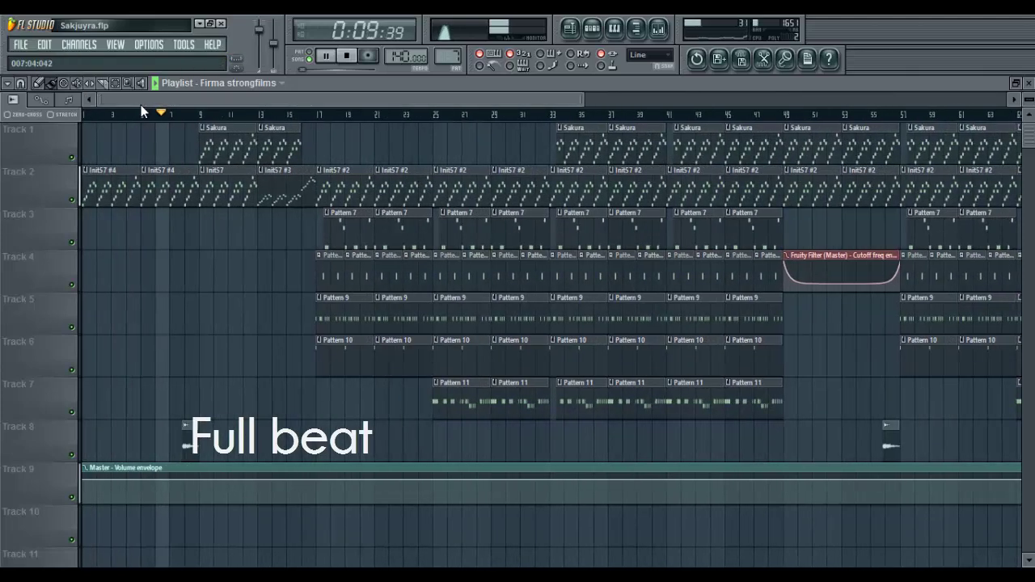
scroll(150, 118, "down", 4)
scroll(169, 121, "down", 5)
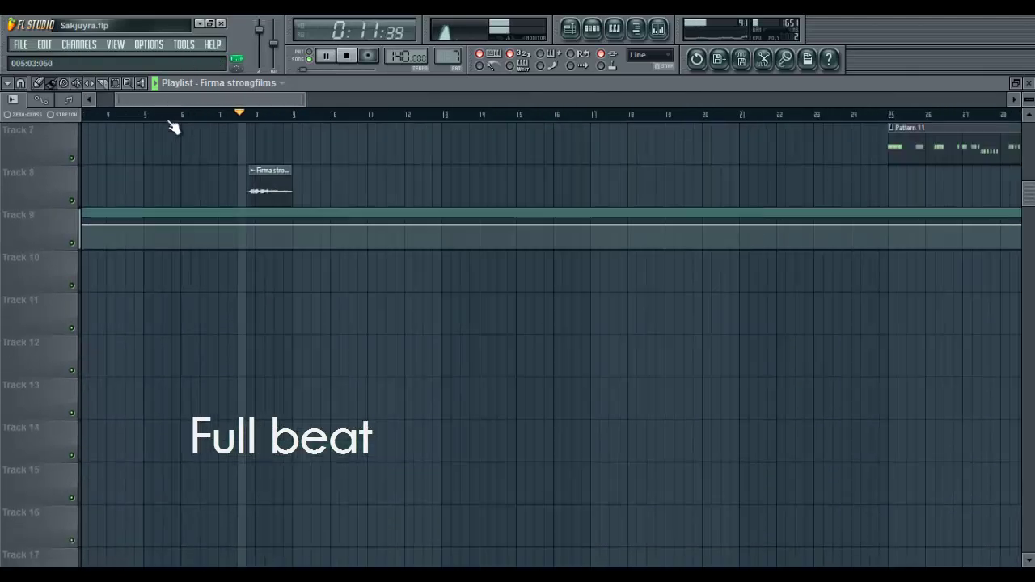
scroll(279, 182, "up", 5)
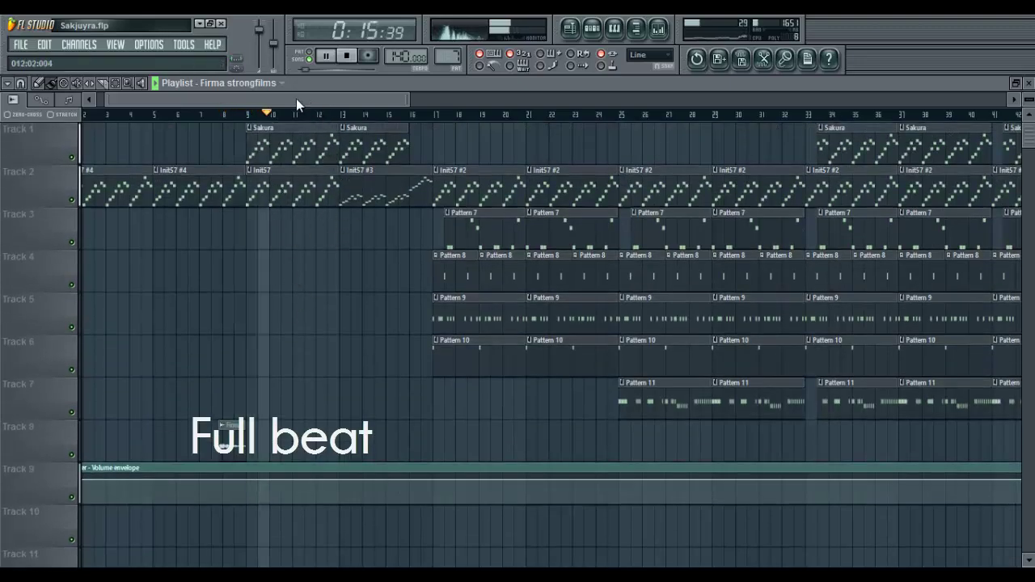
mouse_move(293, 99)
left_mouse_down()
mouse_move(332, 99)
mouse_move(277, 109)
left_mouse_up()
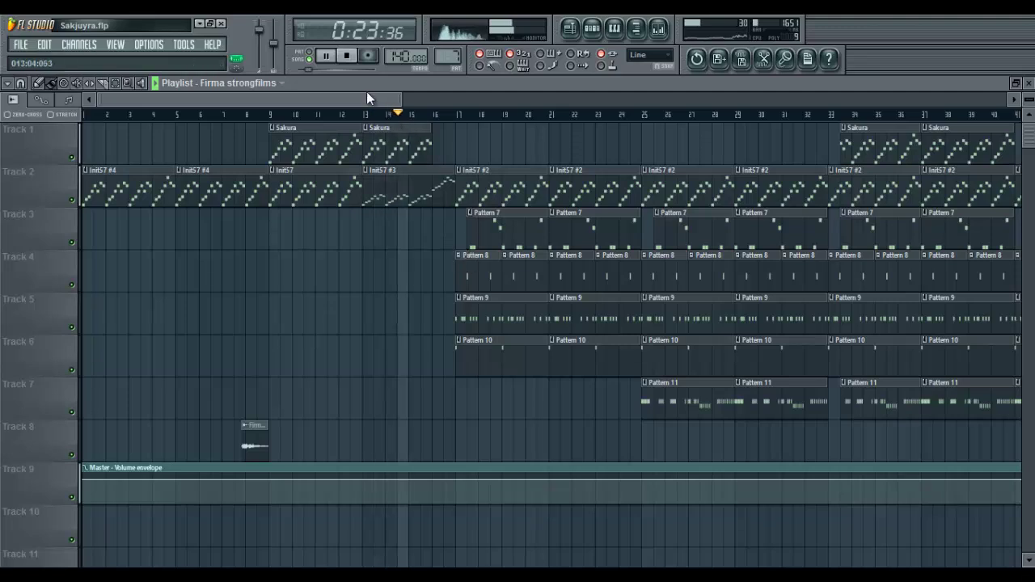
left_click_drag(365, 100, 403, 105)
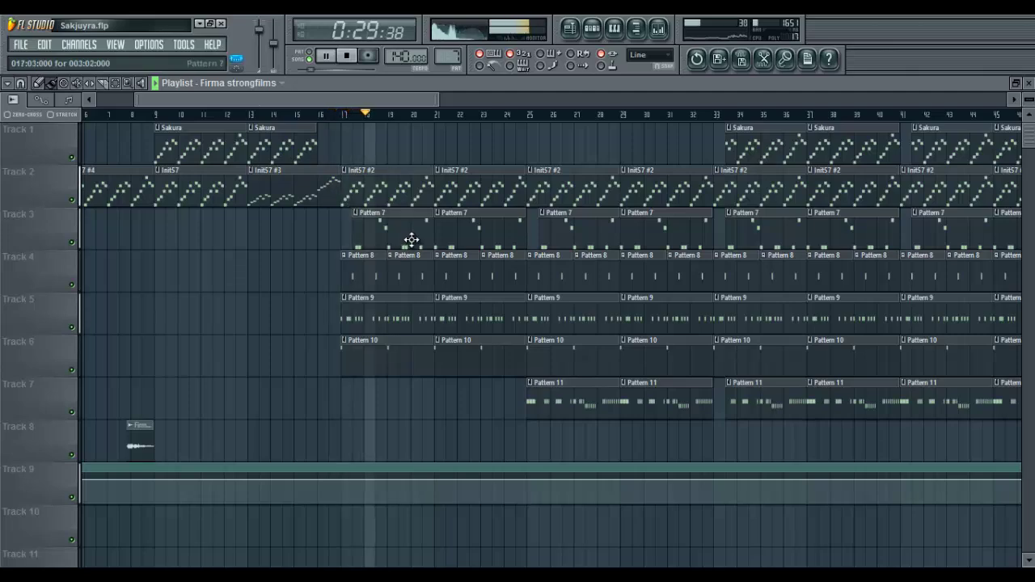
scroll(441, 121, "up", 4)
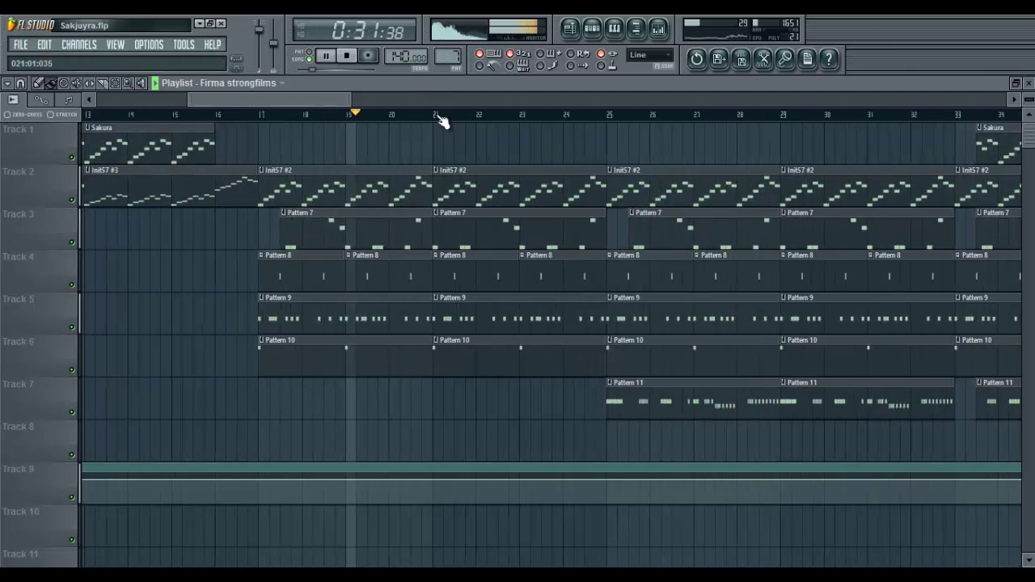
Open the Drumkit (9) channel settings from the step sequencer and slightly lower the channel's volume during song playback.
left_click(592, 29)
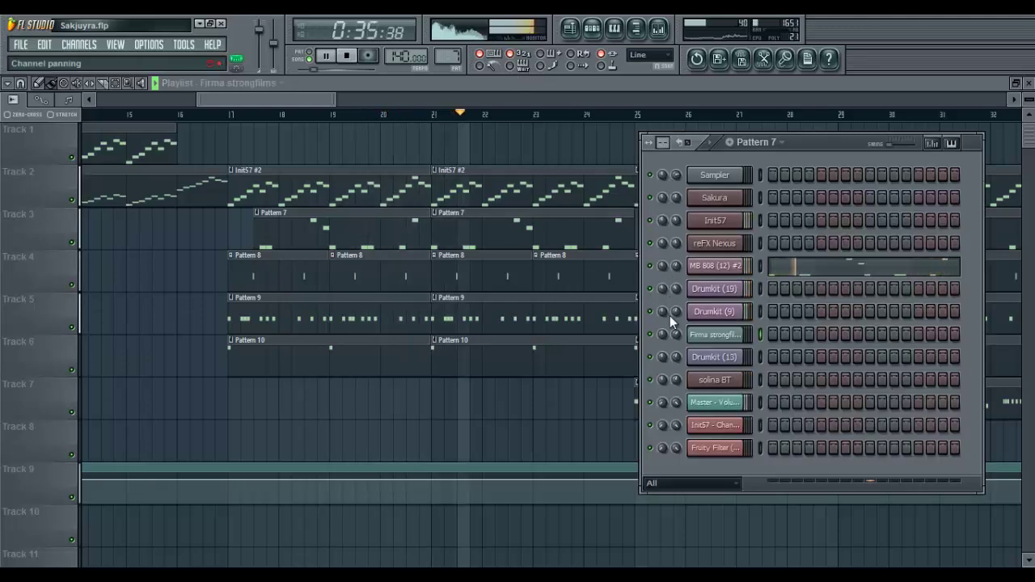
left_click(708, 312)
left_click_drag(677, 314, 677, 321)
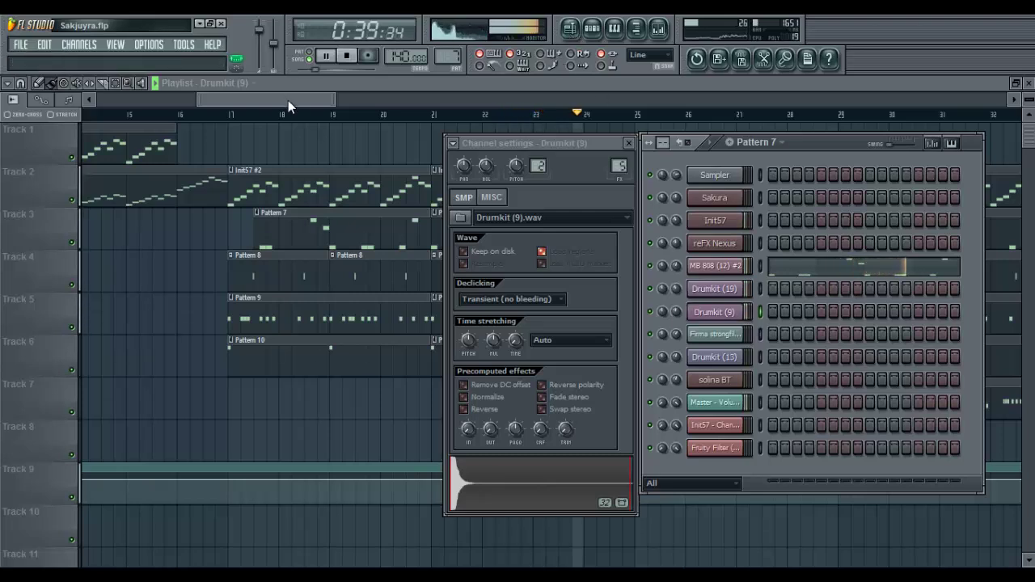
Follow the song playback in the playlist through the section where the Pattern 11 clips enter.
left_click_drag(288, 100, 334, 104)
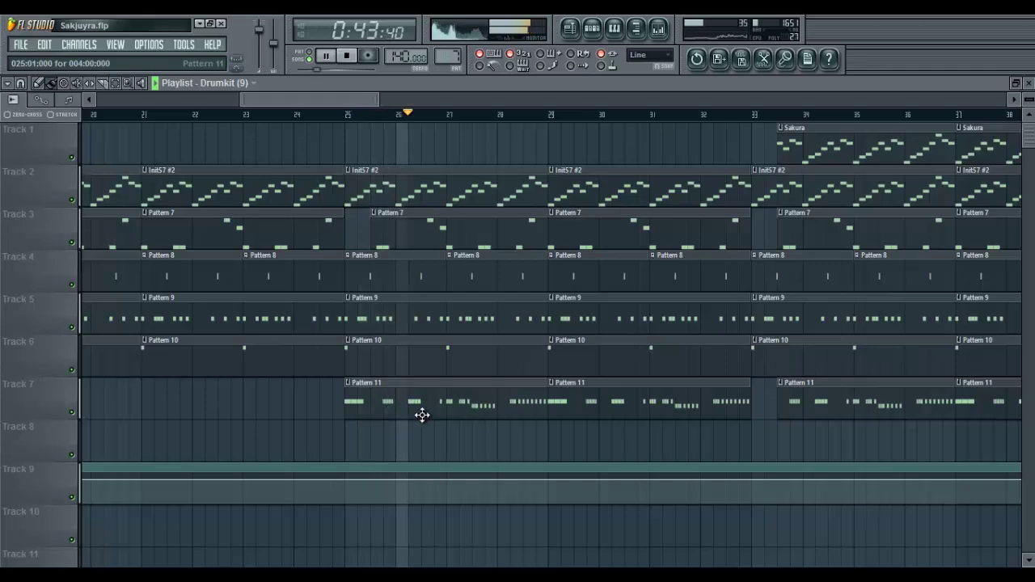
scroll(519, 121, "down", 3)
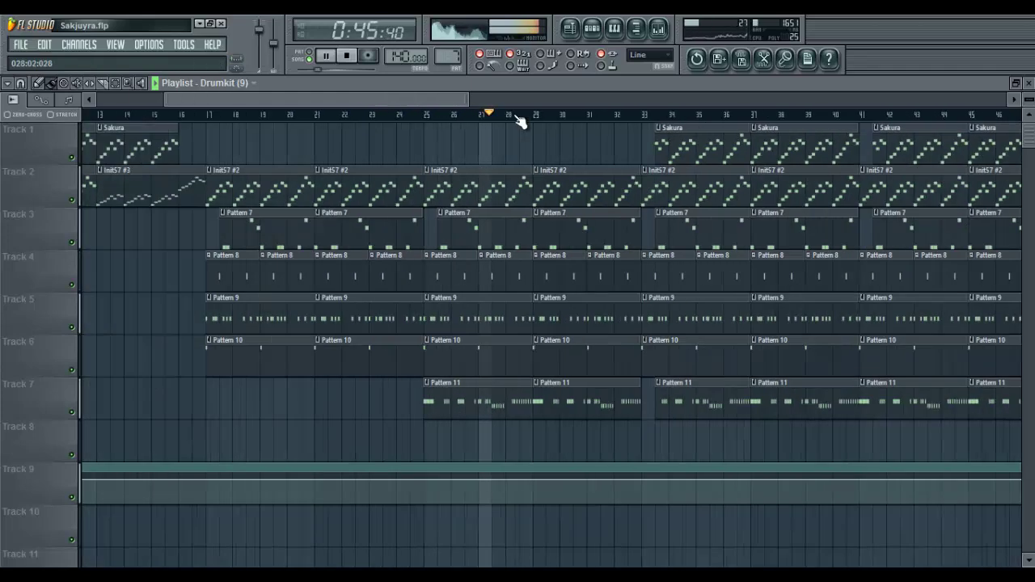
scroll(520, 121, "down", 3)
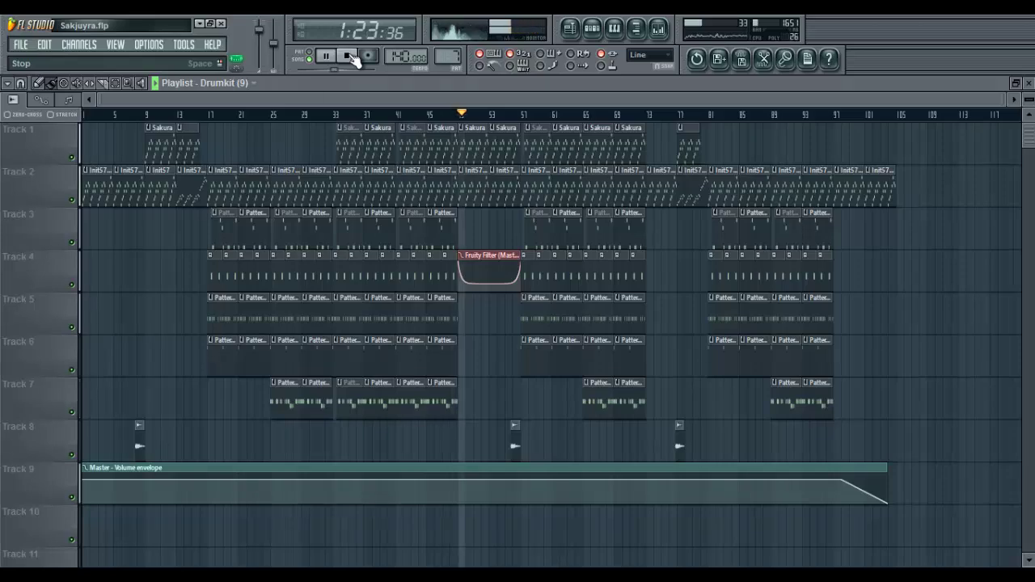
Examine the Fruity Filter cutoff automation clip during playback, follow the song into the second drop and show the whole arrangement.
scroll(531, 122, "up", 4)
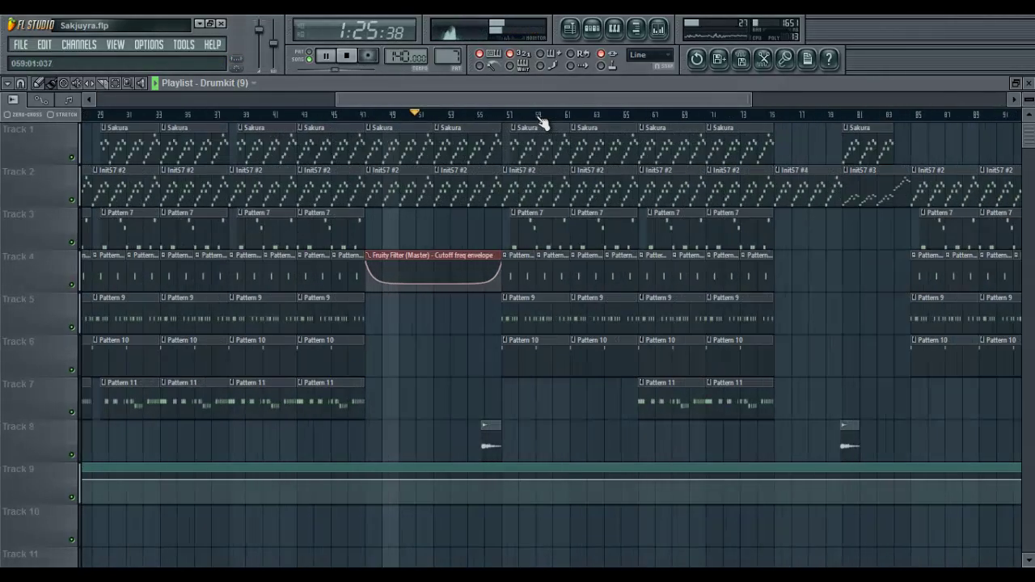
scroll(328, 123, "up", 3)
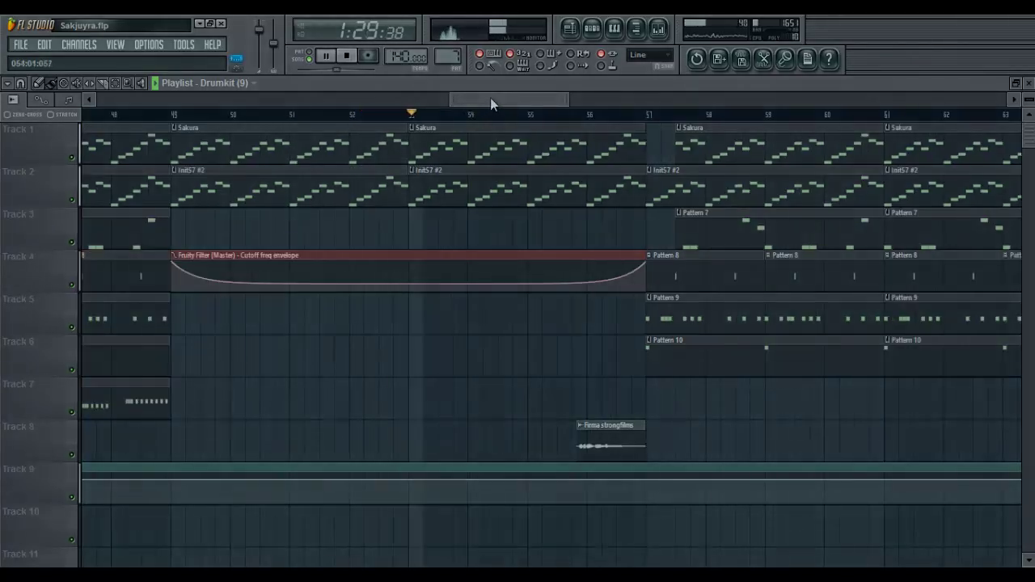
left_click_drag(492, 98, 536, 104)
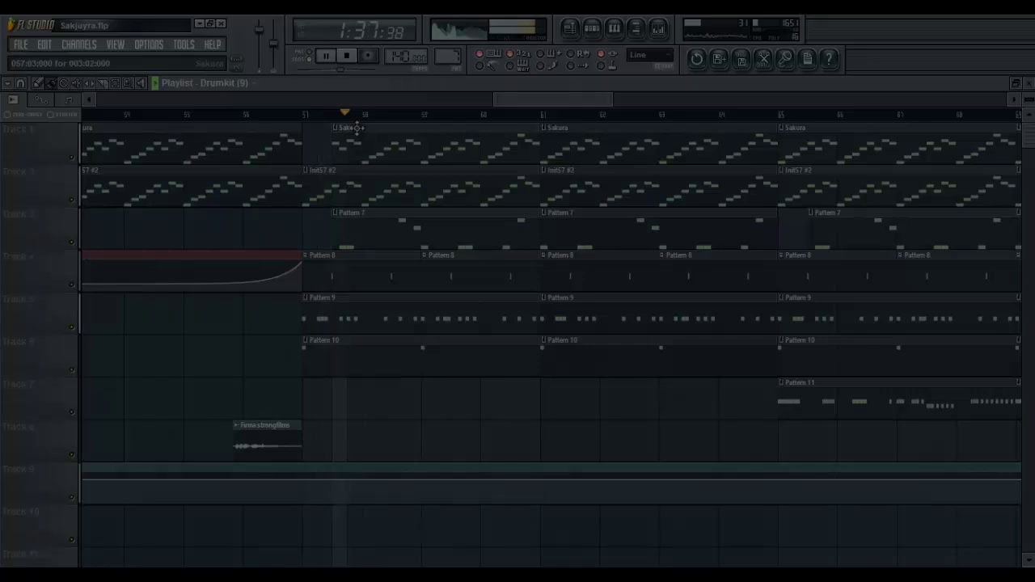
scroll(356, 117, "down", 2)
scroll(356, 117, "down", 3)
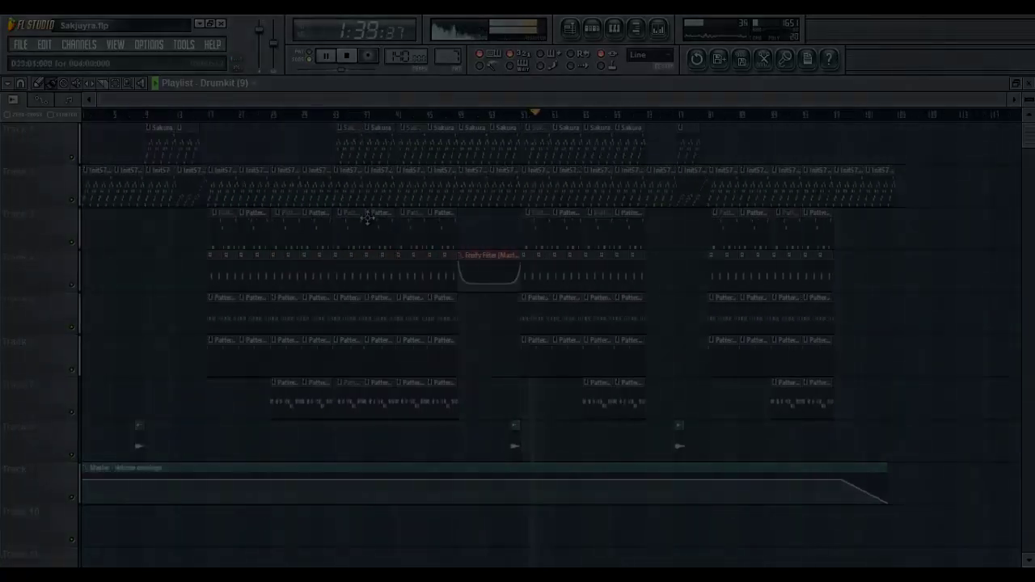